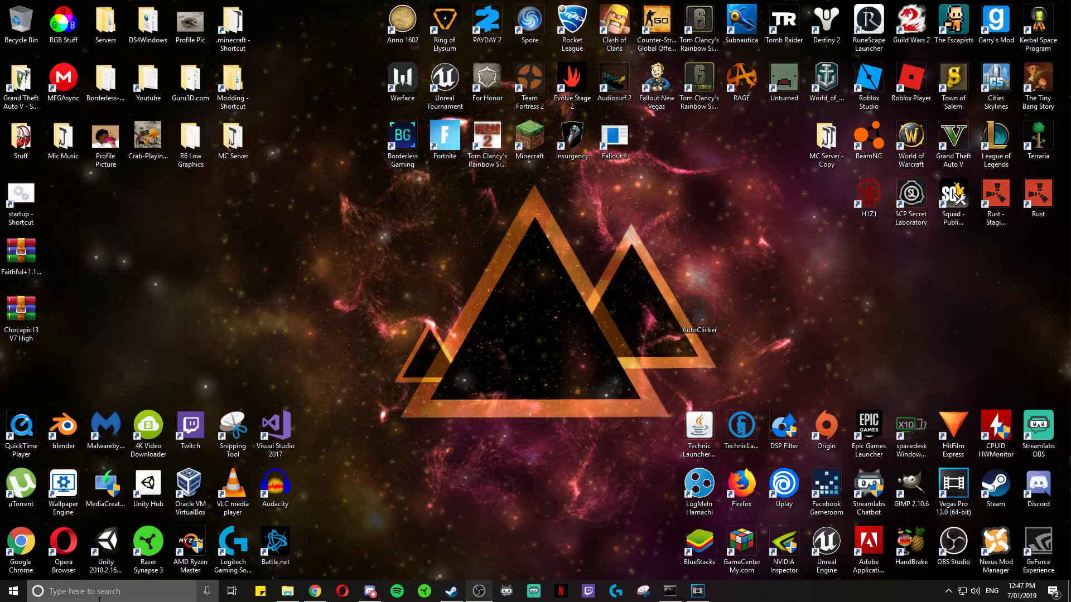
Search Windows for 'control' and open Control Panel from the best-match result
{"action": "left_click", "coordinate": [99, 597]}
{"action": "type", "text": "contorl"}
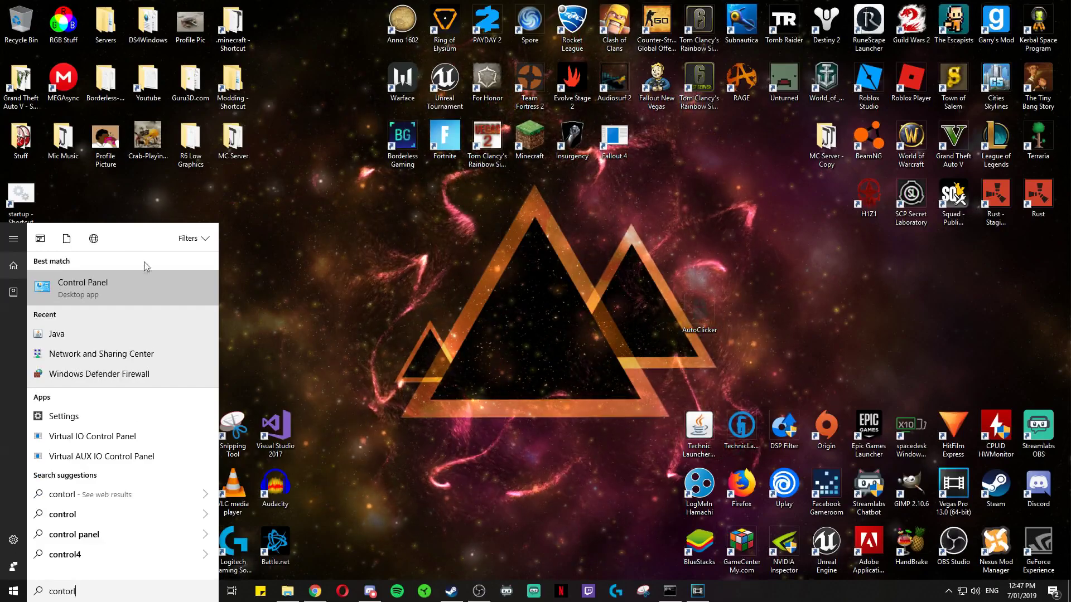
{"action": "left_click", "coordinate": [129, 286]}
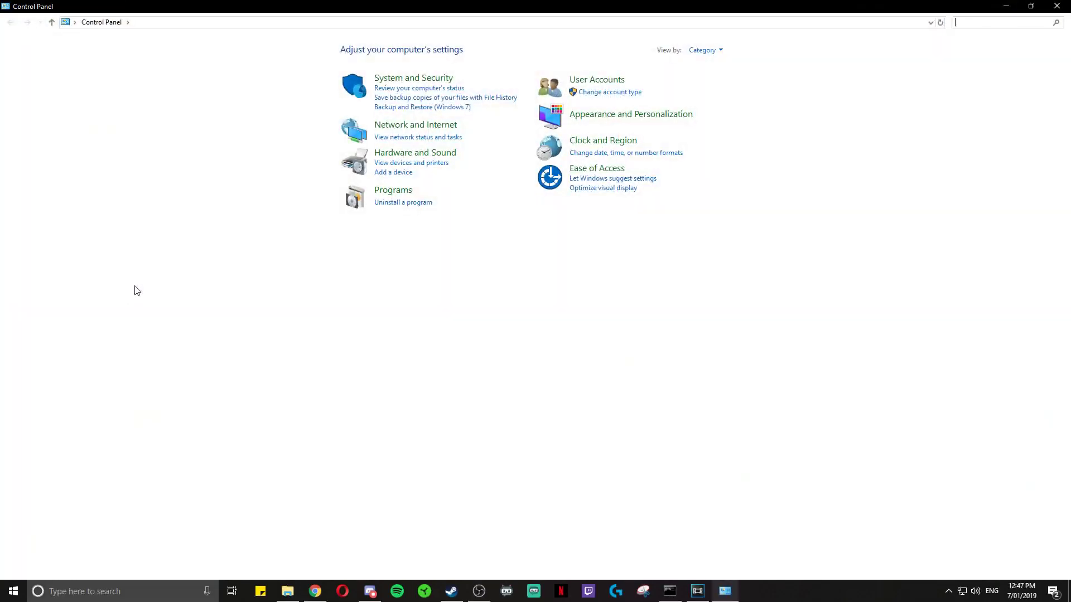
Search Control Panel for 'java' and open the Java Control Panel
{"action": "left_click", "coordinate": [963, 23]}
{"action": "type", "text": "java"}
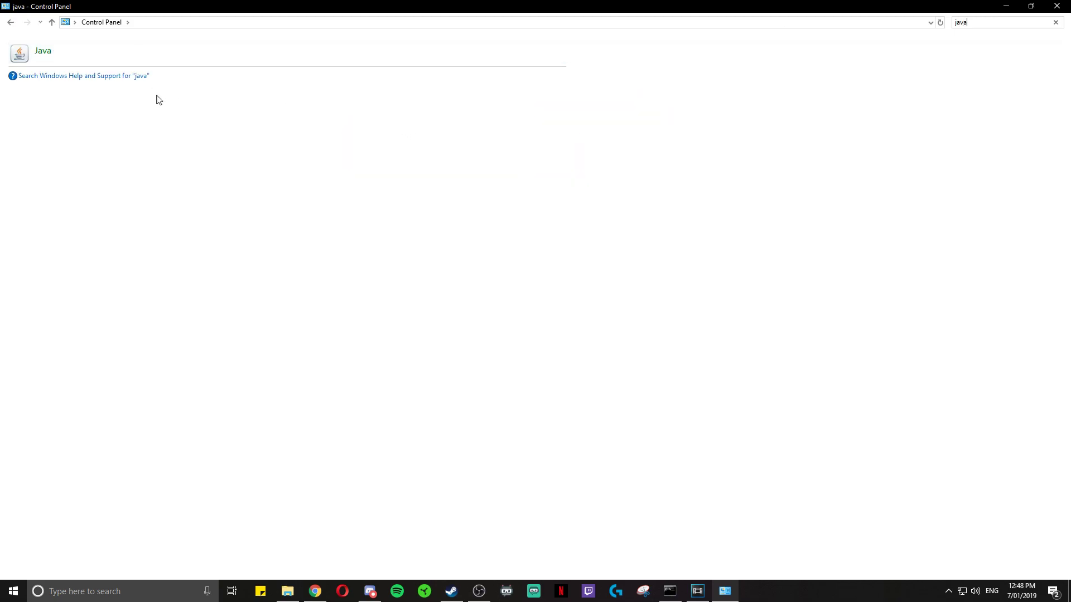
{"action": "left_click", "coordinate": [50, 56]}
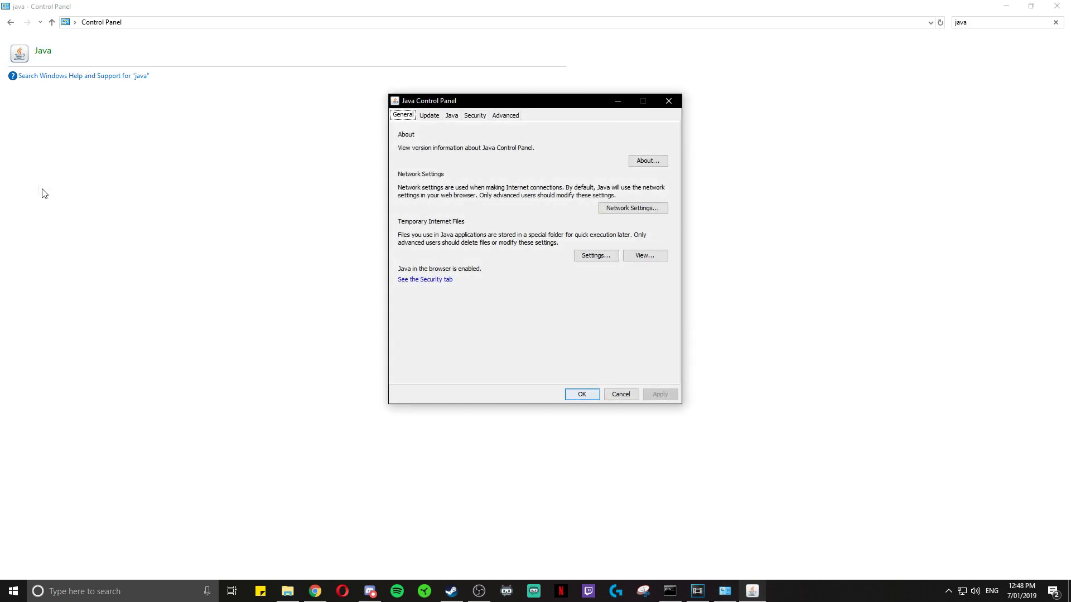
Give the x86 Java 1.8.0_191 runtime the parameters -Xincgc -Xmx2048M
{"action": "left_click", "coordinate": [452, 116]}
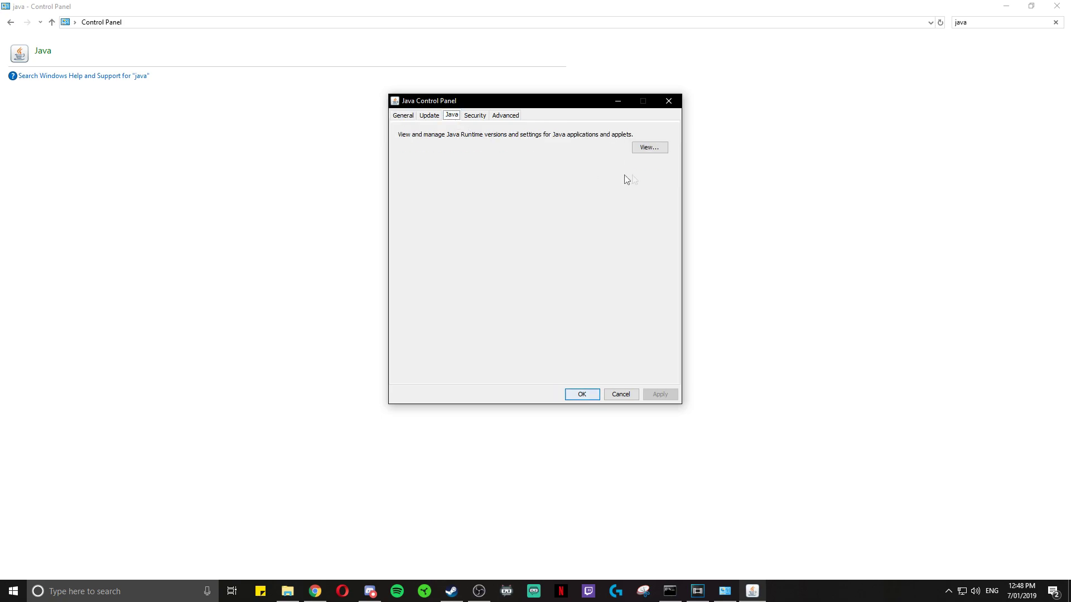
{"action": "left_click", "coordinate": [649, 148]}
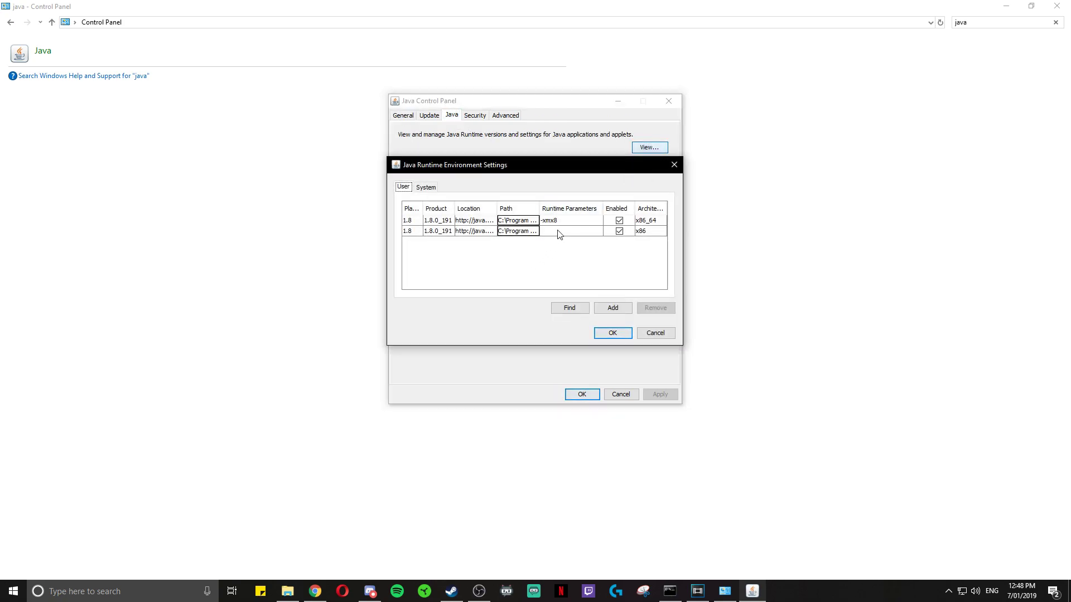
{"action": "left_click", "coordinate": [558, 233]}
{"action": "double_click", "coordinate": [557, 231]}
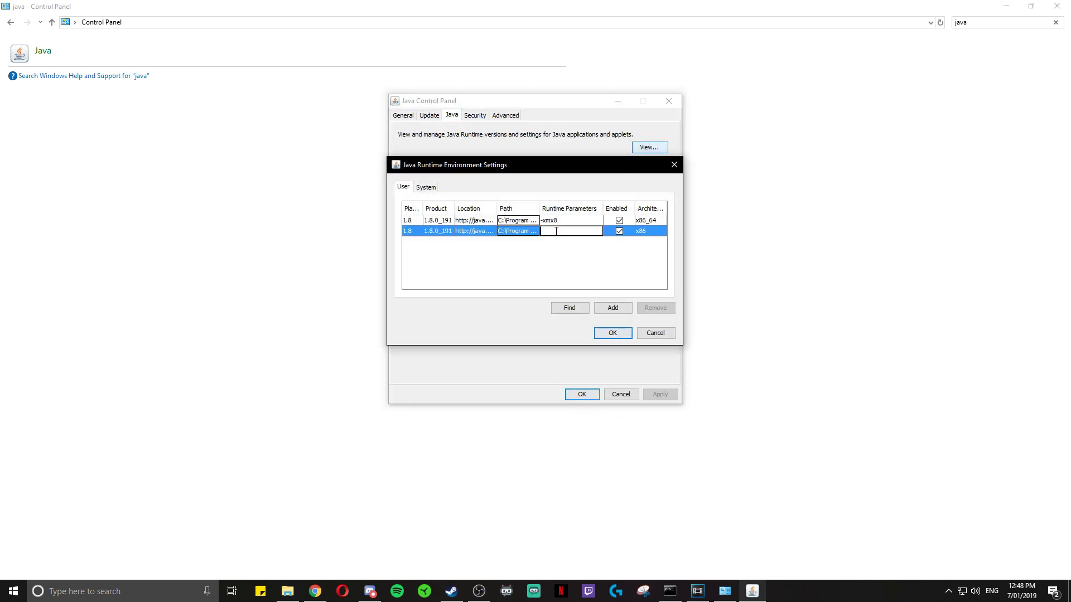
{"action": "type", "text": "-Xincgc -Xmx2048M"}
{"action": "left_click_drag", "start_coordinate": [599, 231], "coordinate": [541, 232]}
{"action": "left_click", "coordinate": [612, 333]}
Apply the Java settings, close the Java Control Panel, and minimize Control Panel
{"action": "left_click", "coordinate": [661, 395]}
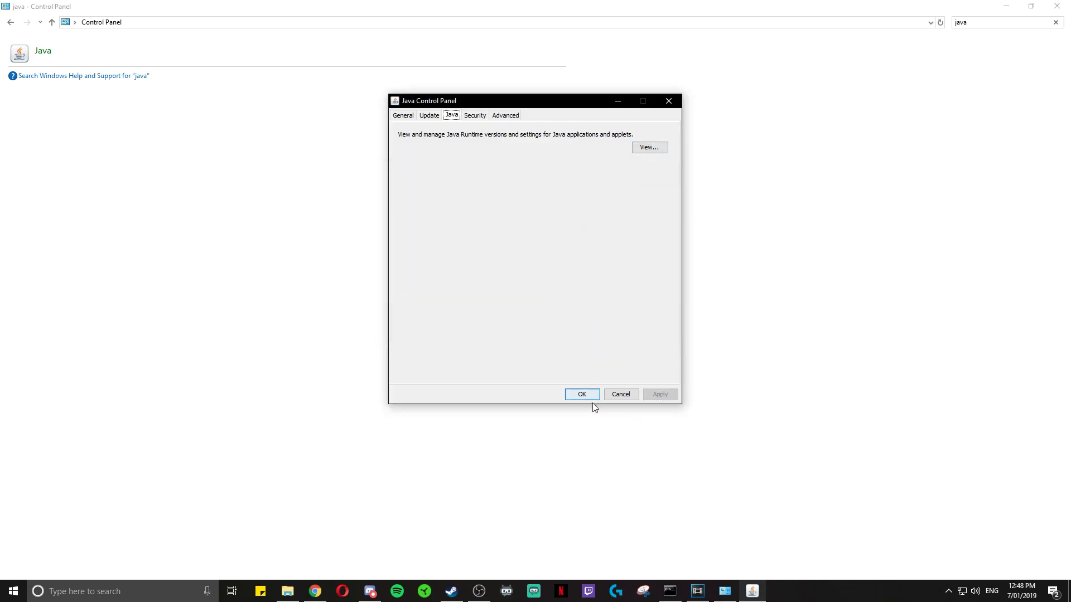
{"action": "left_click", "coordinate": [579, 396]}
{"action": "left_click", "coordinate": [1056, 6]}
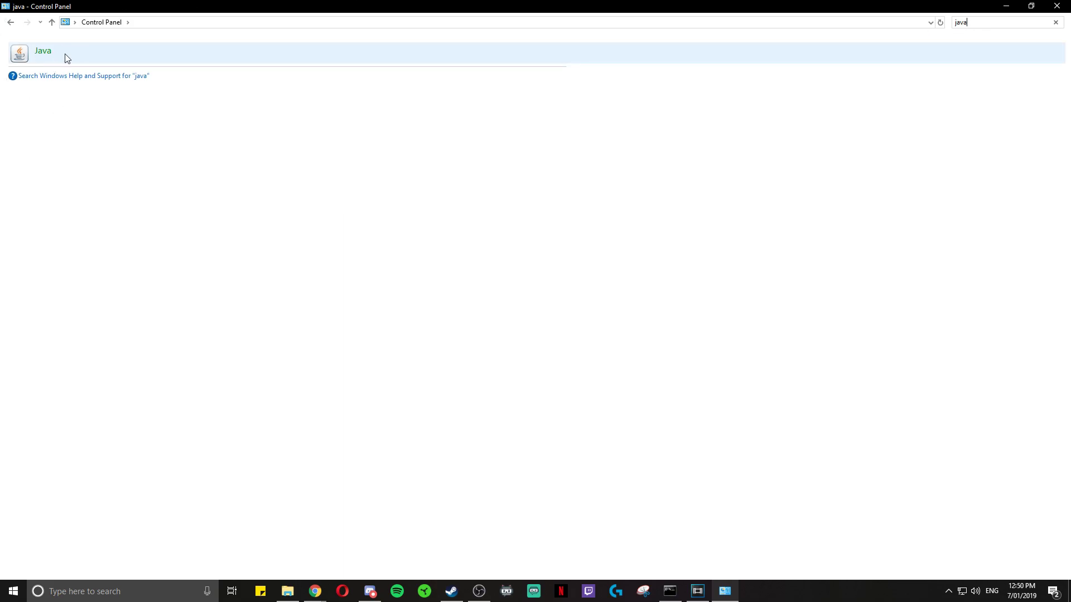
{"action": "left_click", "coordinate": [1012, 7]}
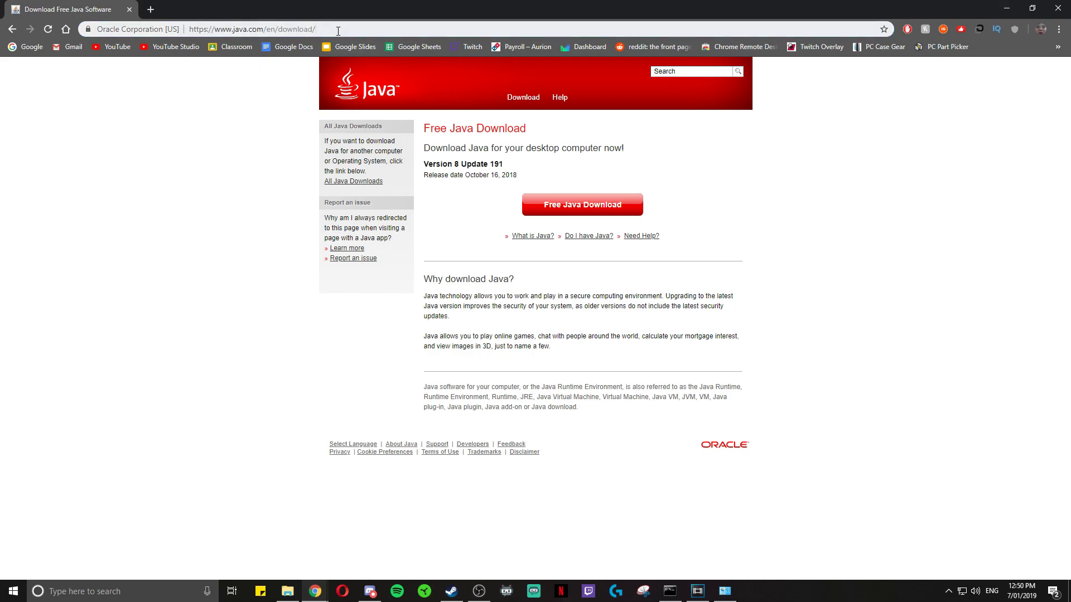
Download and save the Java 8 Update 191 installer for Windows from java.com
{"action": "left_click", "coordinate": [195, 30]}
{"action": "left_click_drag", "start_coordinate": [196, 31], "coordinate": [175, 30]}
{"action": "left_click", "coordinate": [207, 70]}
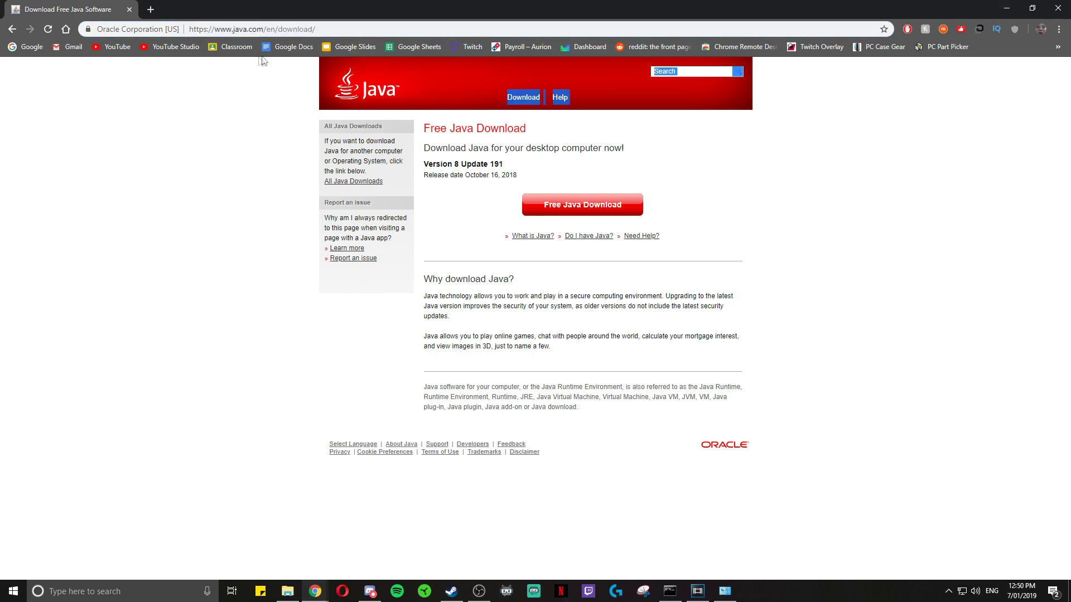
{"action": "left_click", "coordinate": [562, 216]}
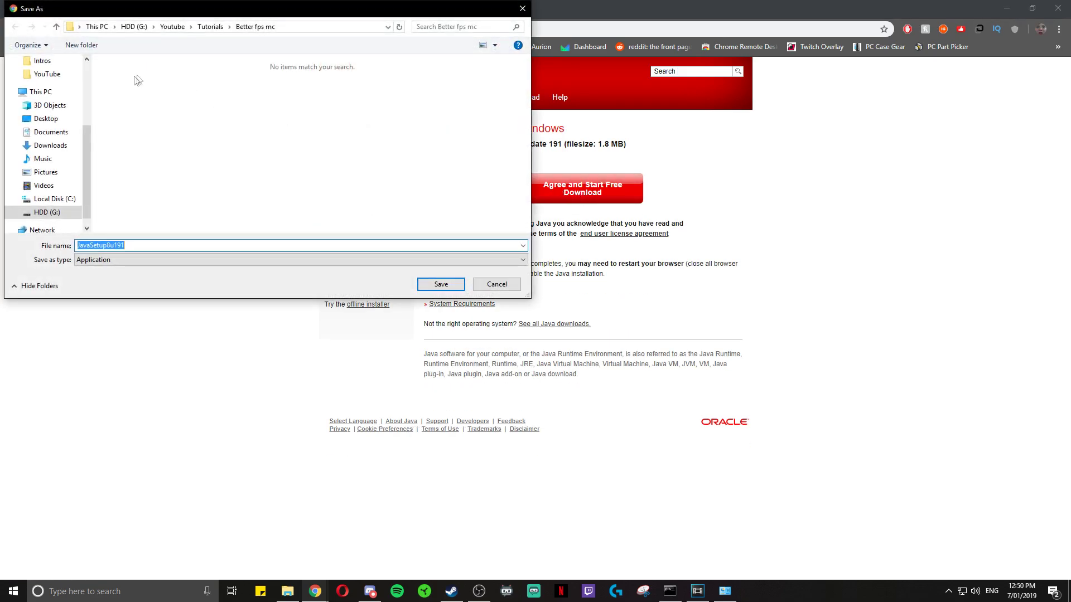
{"action": "left_click", "coordinate": [46, 119]}
{"action": "left_click", "coordinate": [475, 284]}
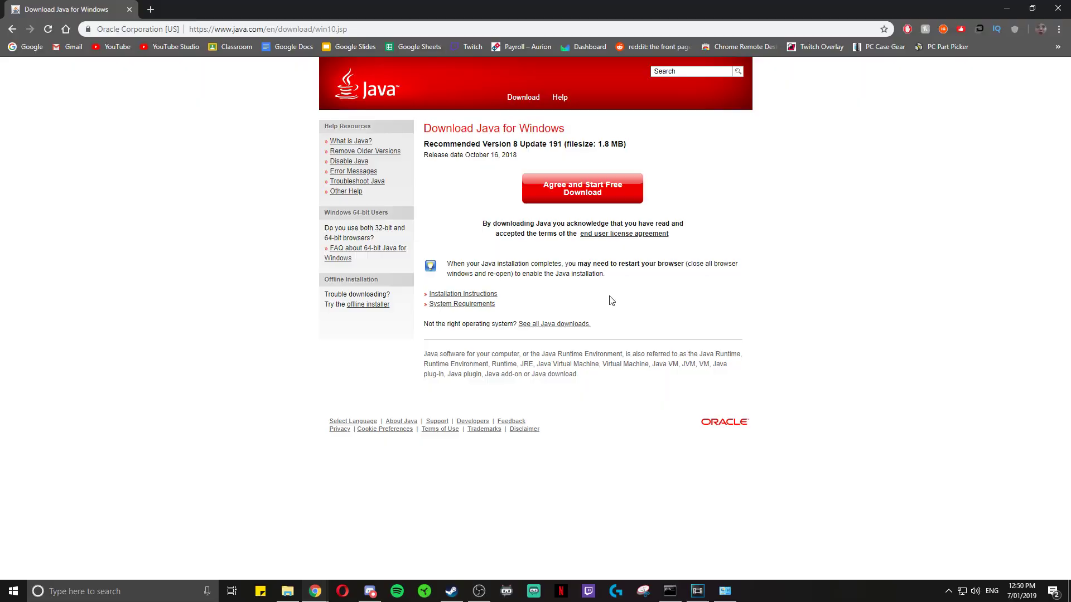
Show the desktop and launch the Minecraft launcher by searching 'minecraft'
{"action": "key", "text": "super+d"}
{"action": "type", "text": "minecraft"}
{"action": "key", "text": "Return"}
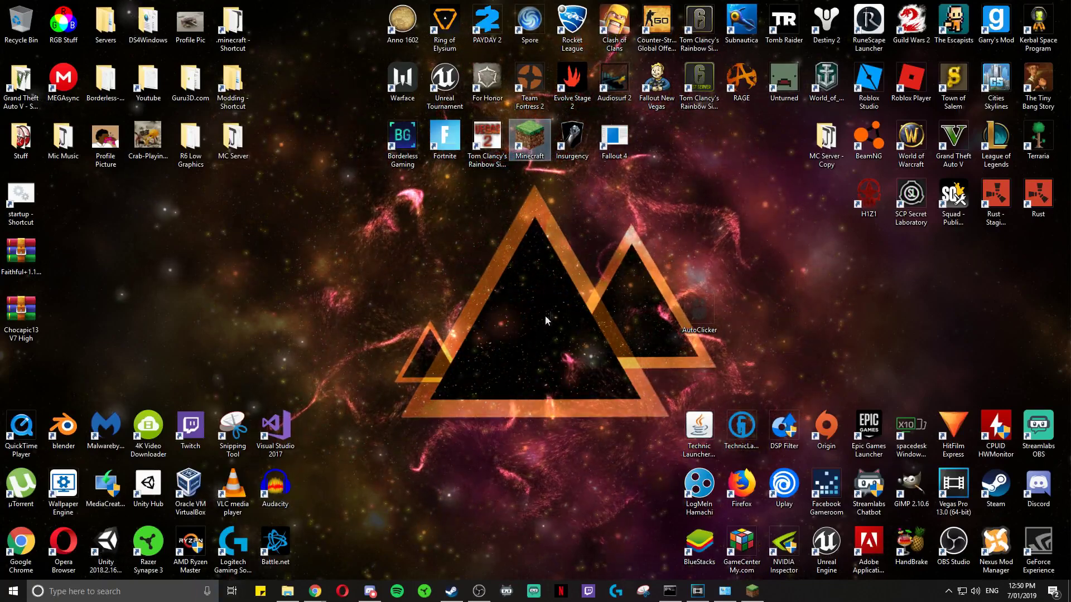
{"action": "left_click", "coordinate": [161, 596]}
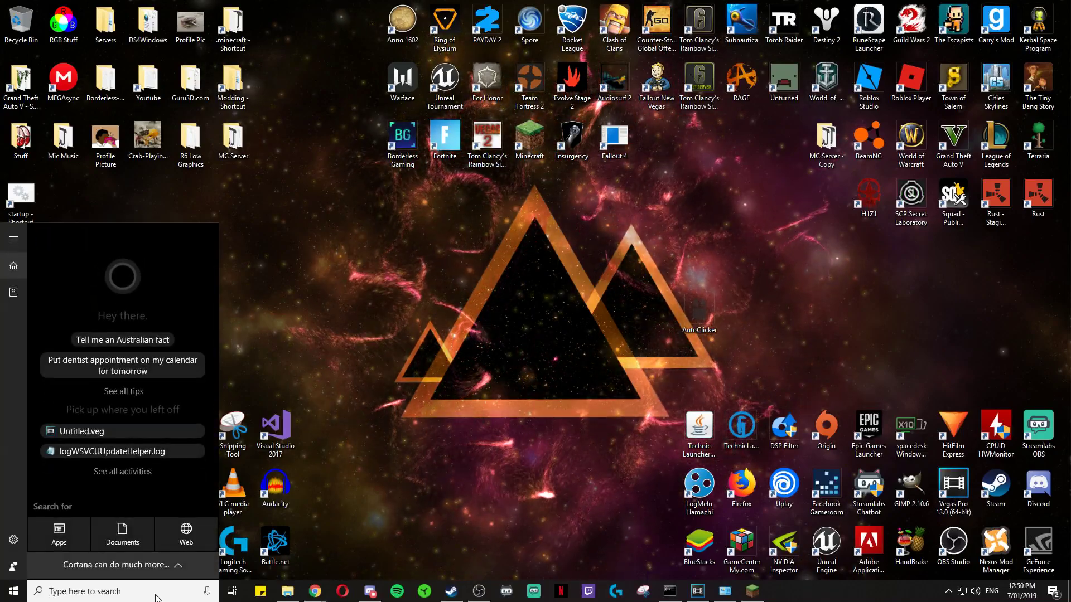
Search 'my pc' and open This PC's Properties to view the system specs
{"action": "type", "text": "my"}
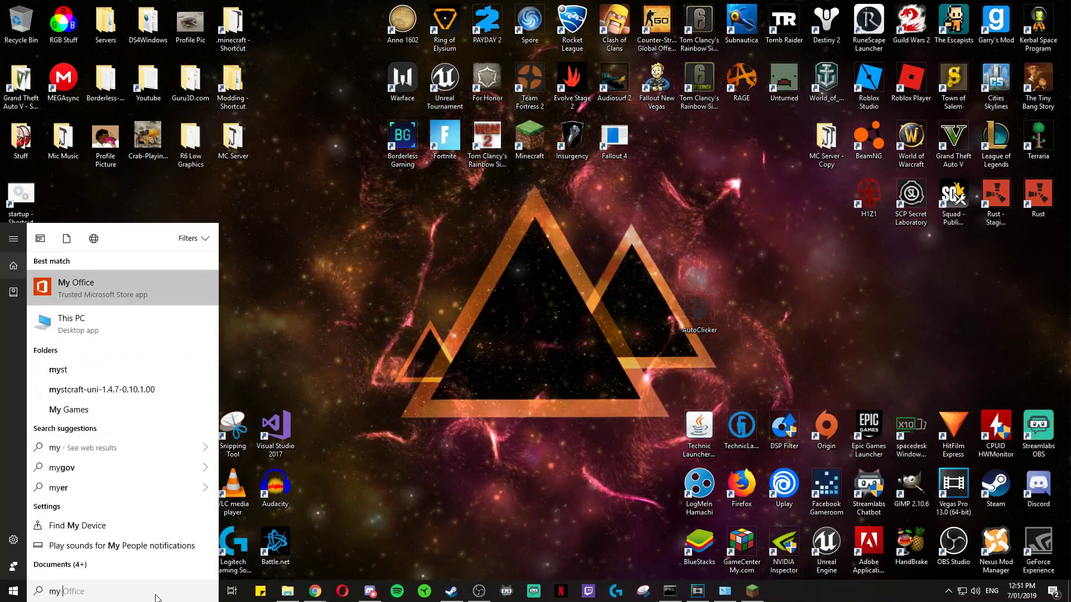
{"action": "type", "text": " pc"}
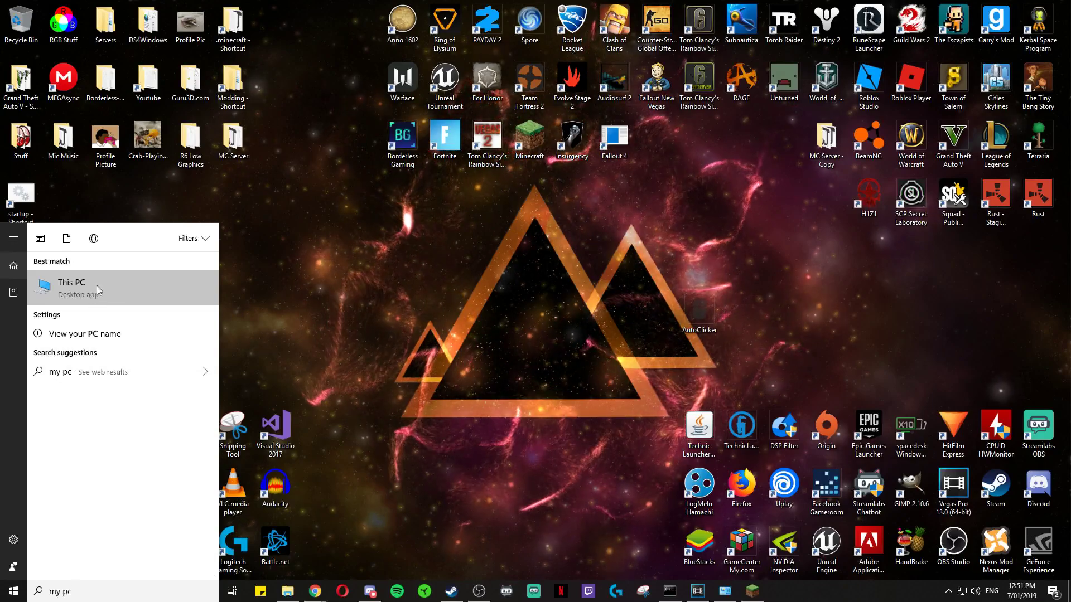
{"action": "right_click", "coordinate": [96, 285]}
{"action": "left_click", "coordinate": [81, 390]}
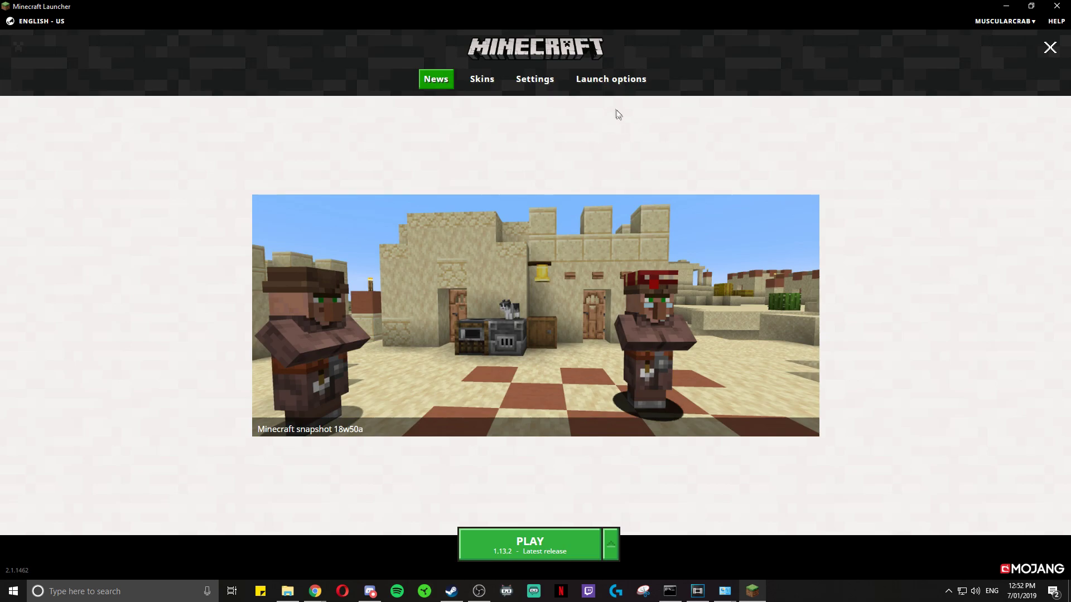
Open the Optifine 1.13.2 profile for editing and enable its JVM arguments
{"action": "left_click", "coordinate": [613, 80]}
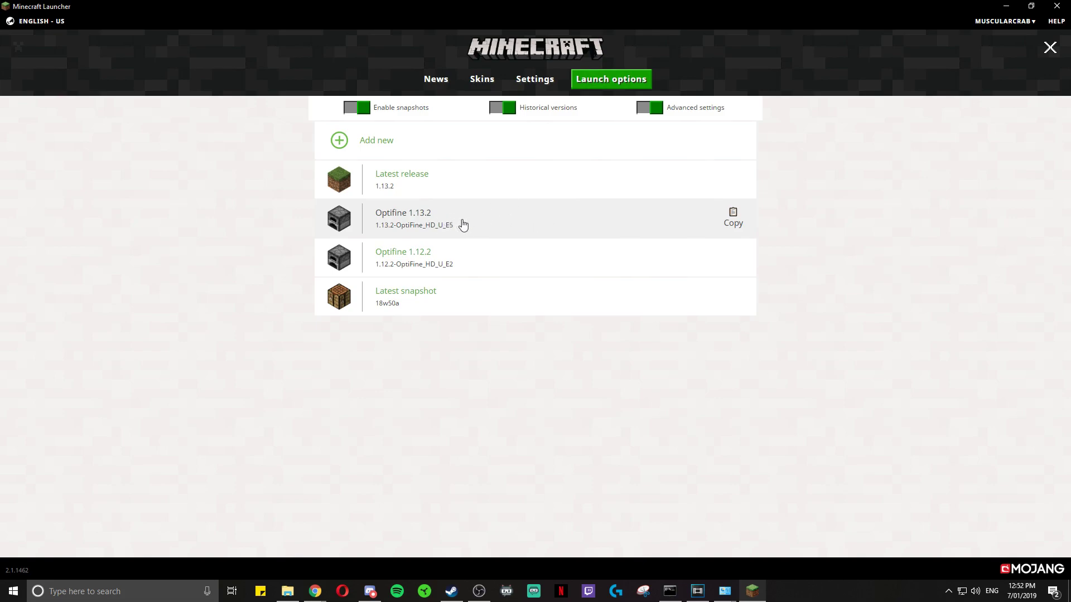
{"action": "left_click", "coordinate": [416, 229]}
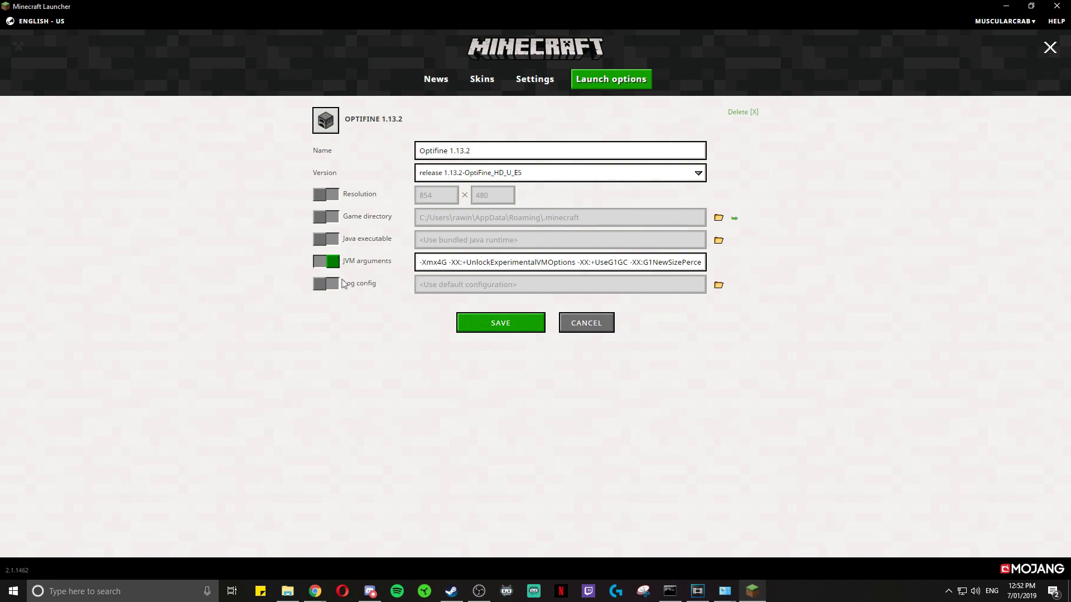
{"action": "left_click", "coordinate": [331, 263]}
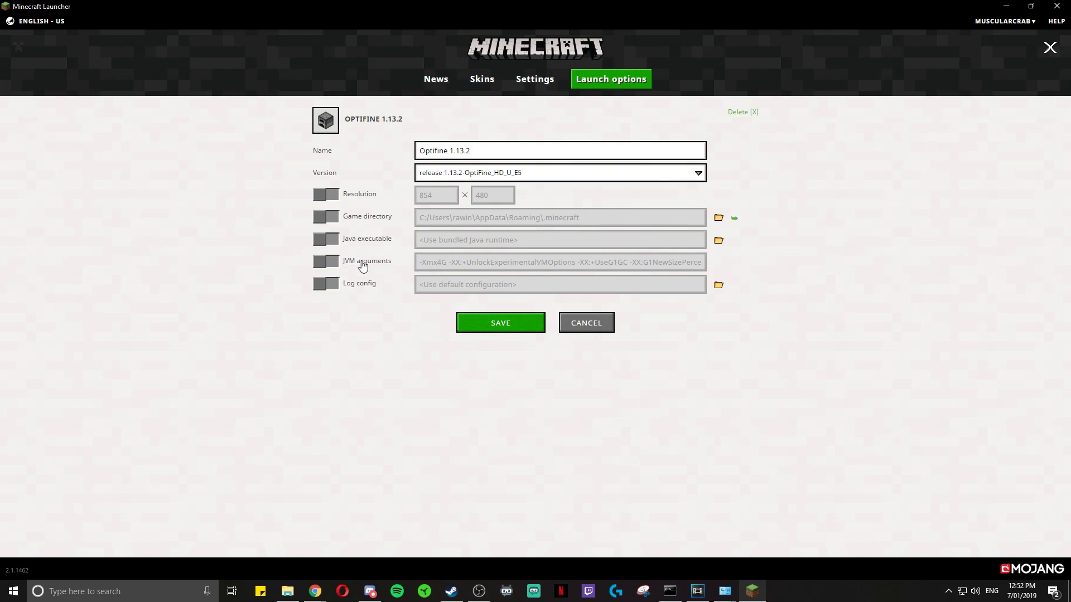
{"action": "left_click", "coordinate": [320, 263]}
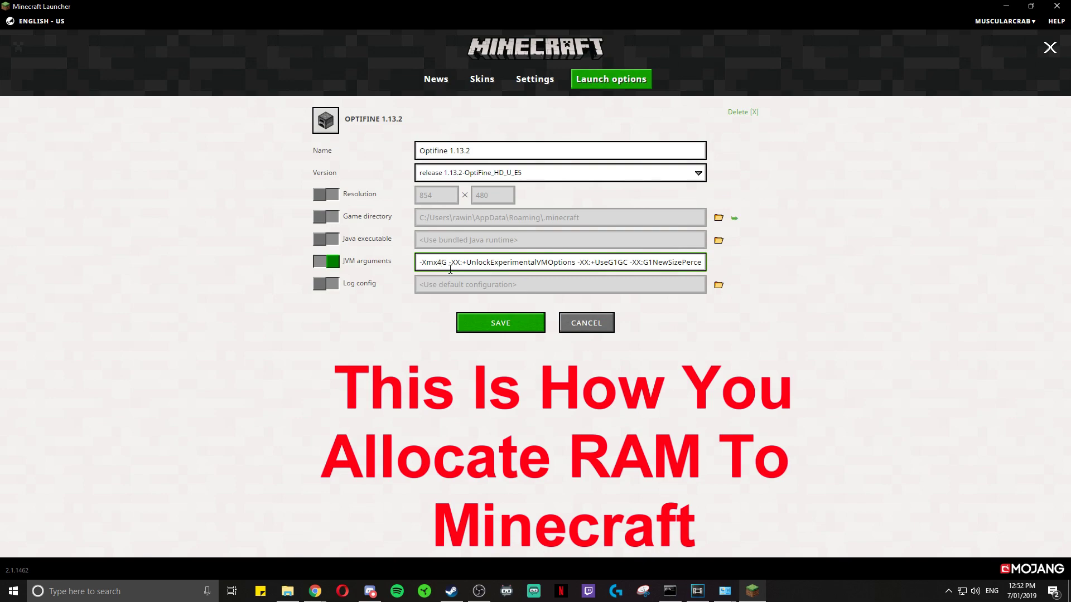
{"action": "left_click", "coordinate": [447, 269]}
{"action": "type", "text": "3"}
Change -Xmx4G to -Xmx5G in the JVM arguments, save, and return to News
{"action": "key", "text": "BackSpace"}
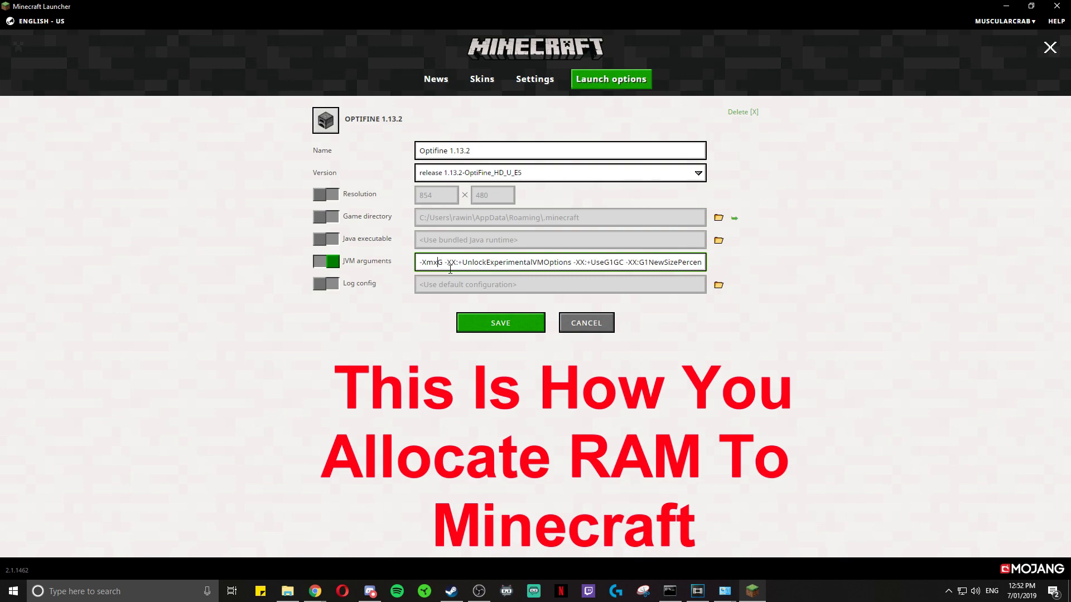
{"action": "type", "text": "4"}
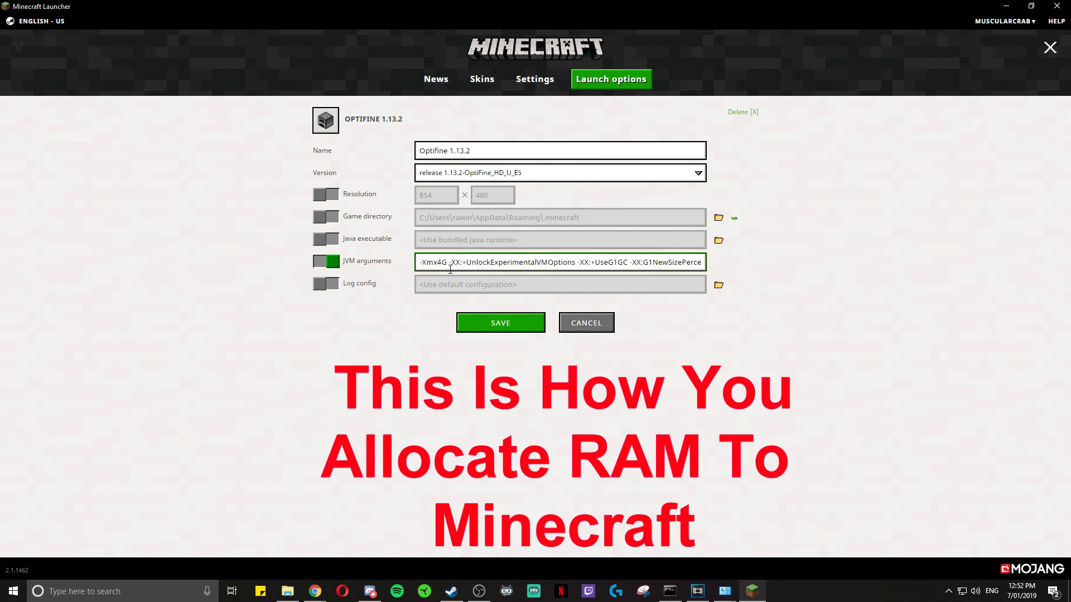
{"action": "key", "text": "BackSpace"}
{"action": "type", "text": "5"}
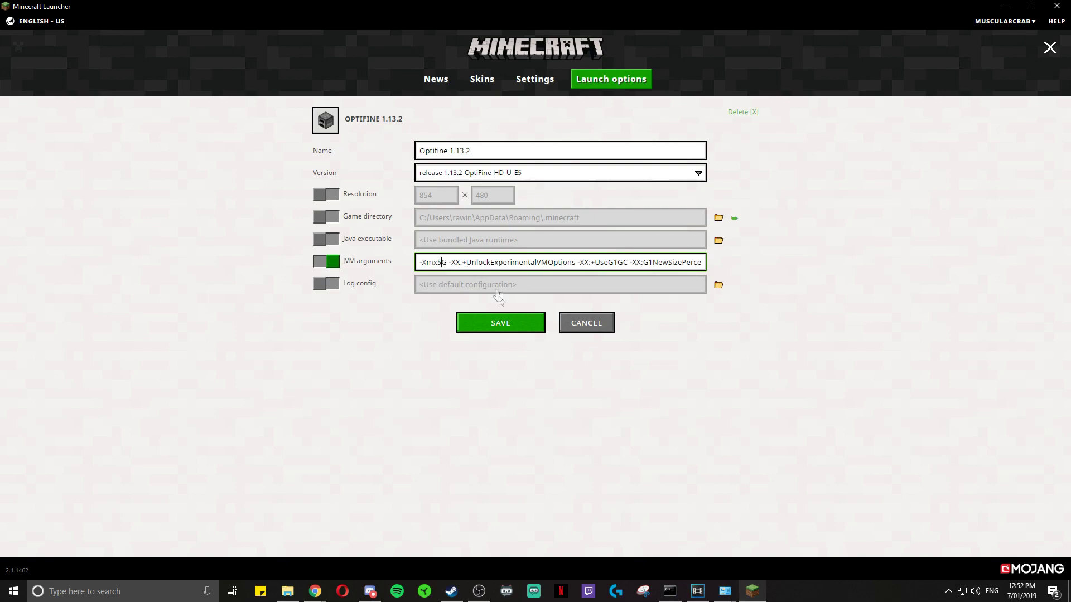
{"action": "left_click", "coordinate": [503, 323]}
{"action": "left_click", "coordinate": [433, 78]}
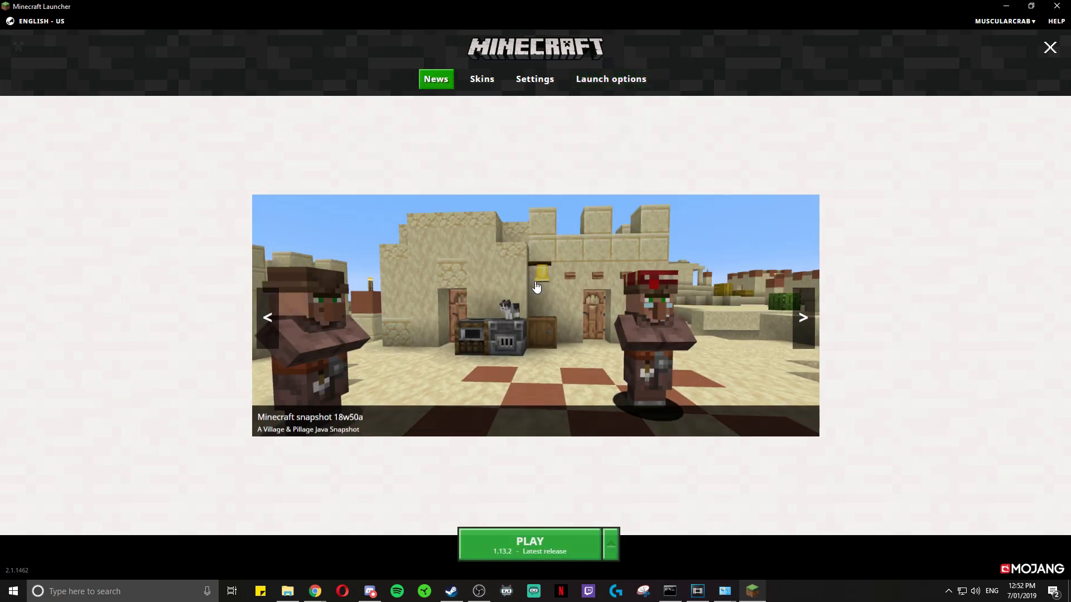